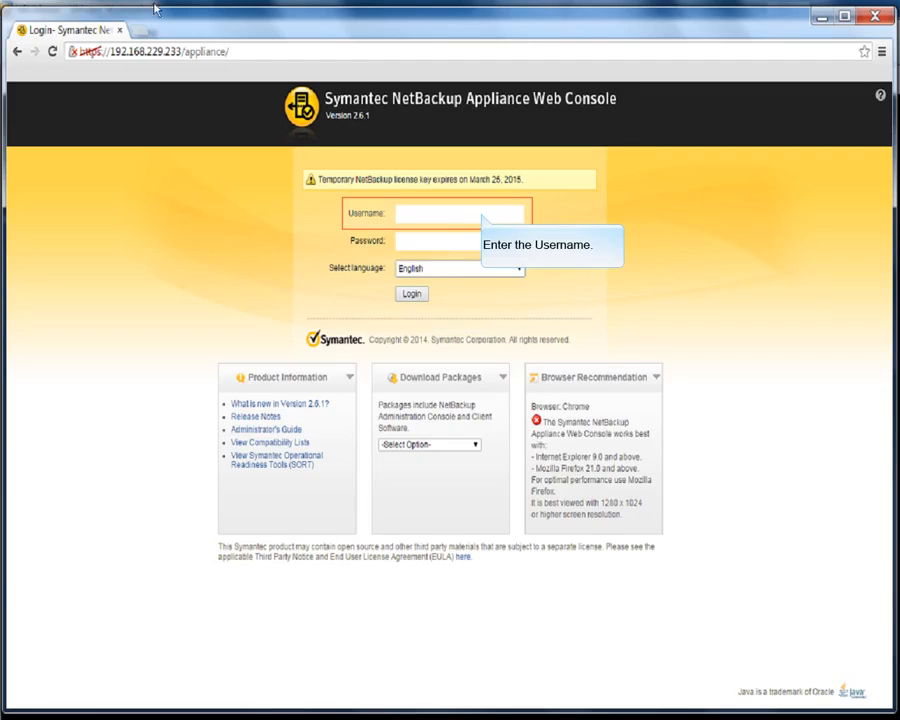
Sign in with username admin and the account password to reach the Home dashboard
{"action": "left_click", "coordinate": [481, 216]}
{"action": "type", "text": "admin"}
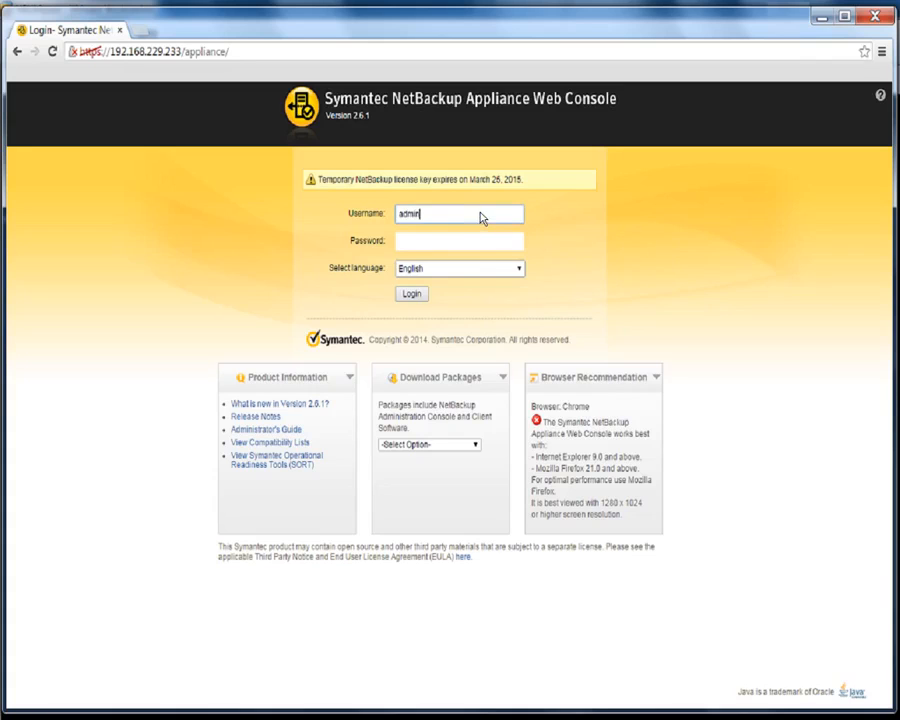
{"action": "key", "text": "Tab"}
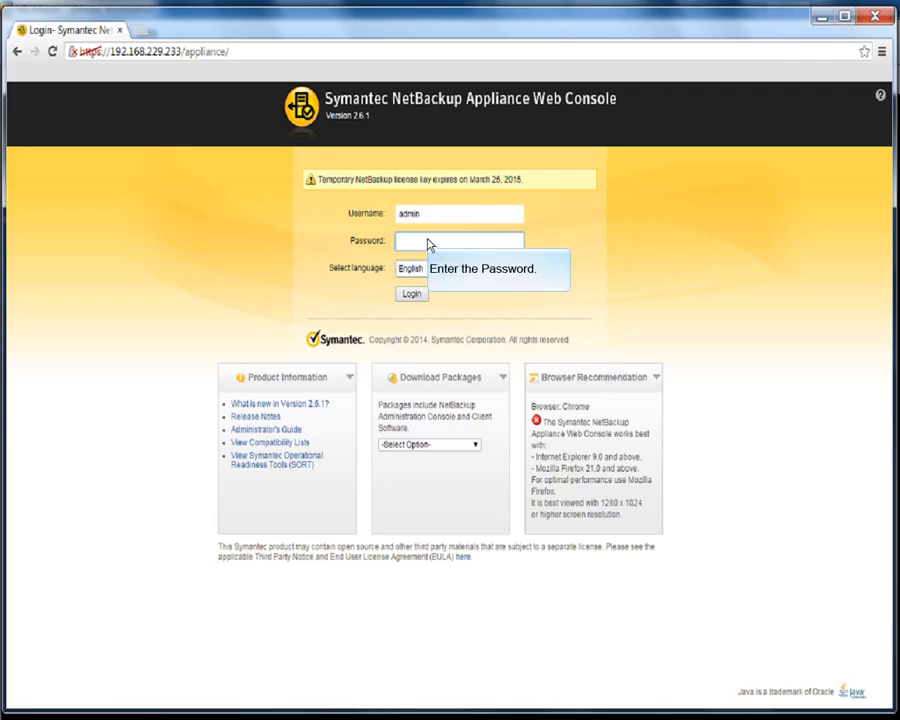
{"action": "type", "text": "P@ssw0rd"}
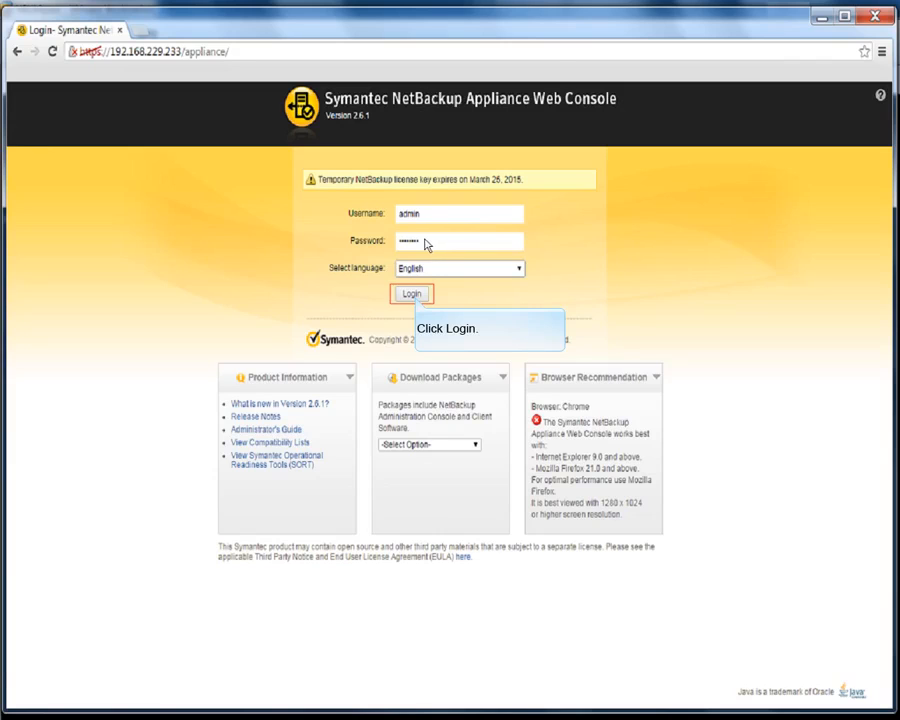
{"action": "left_click", "coordinate": [413, 292]}
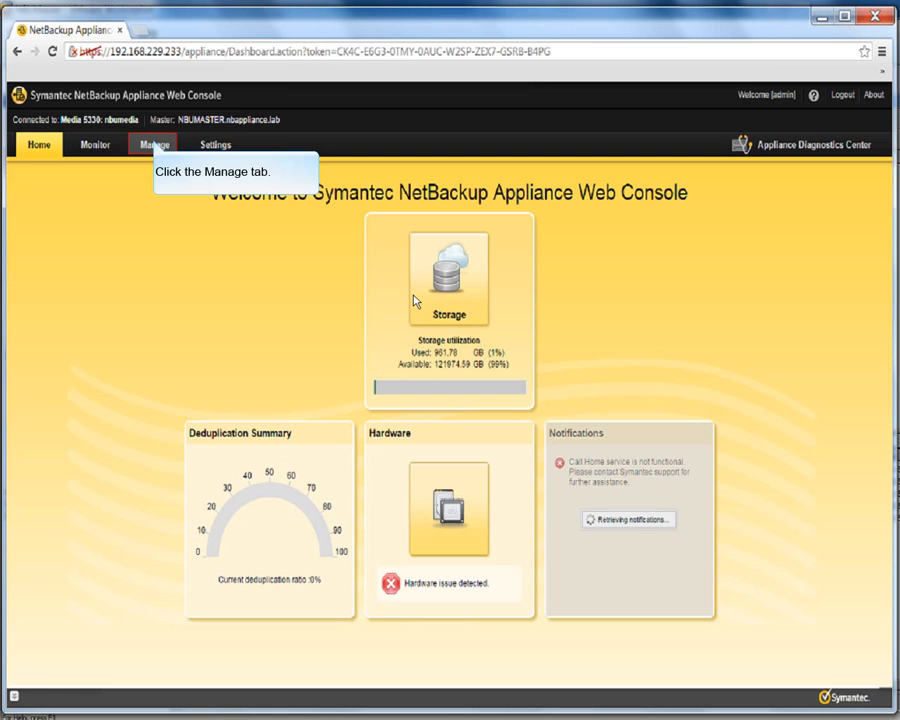
Go to Manage > Appliance Restore > Create Appliance Checkpoint and focus the description field
{"action": "left_click", "coordinate": [155, 146]}
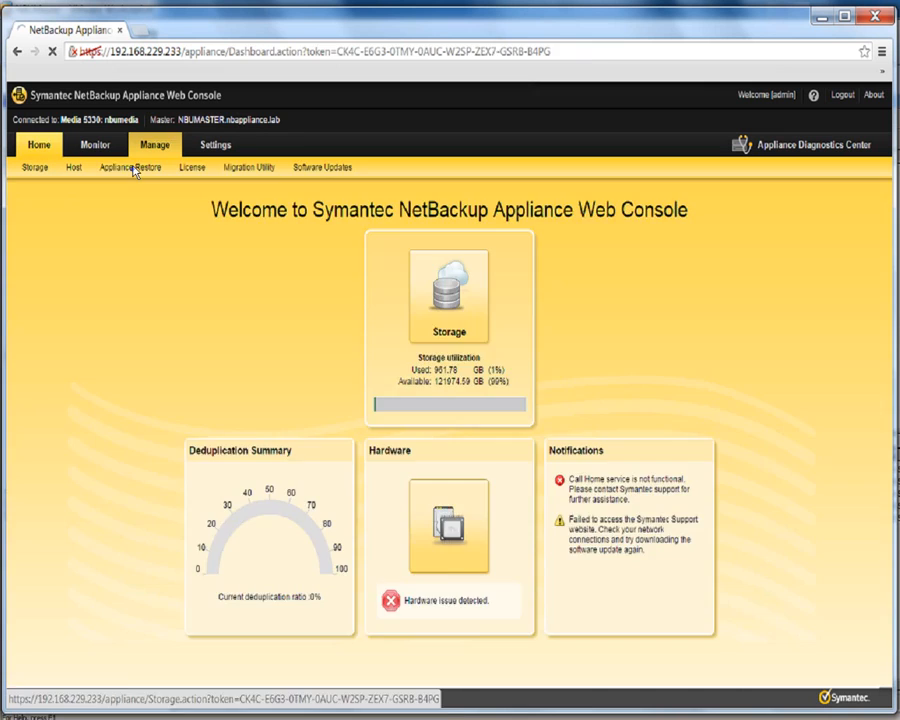
{"action": "left_click", "coordinate": [134, 168]}
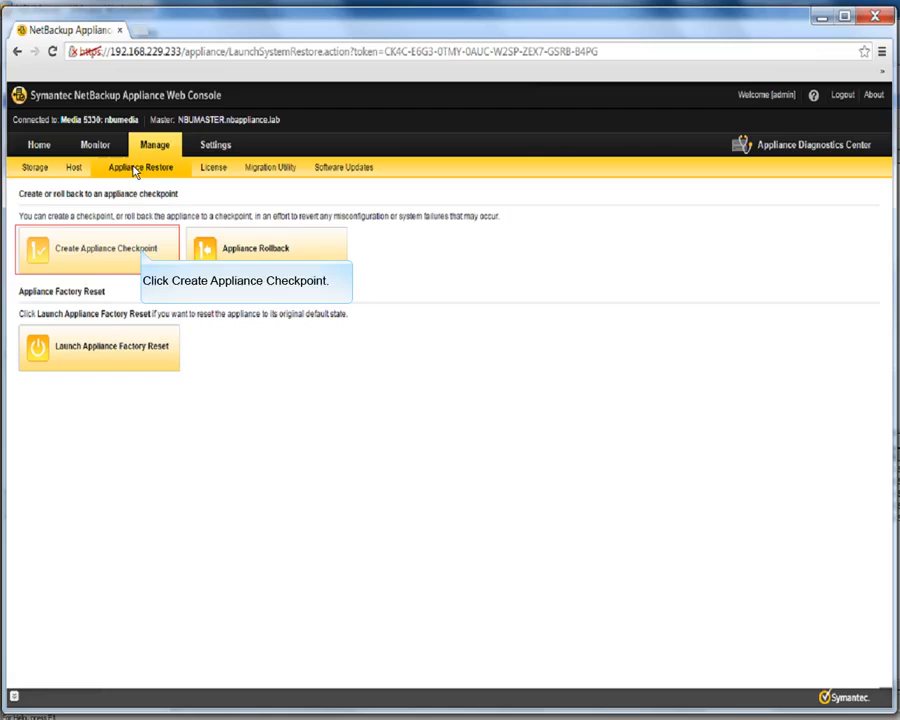
{"action": "left_click", "coordinate": [141, 255]}
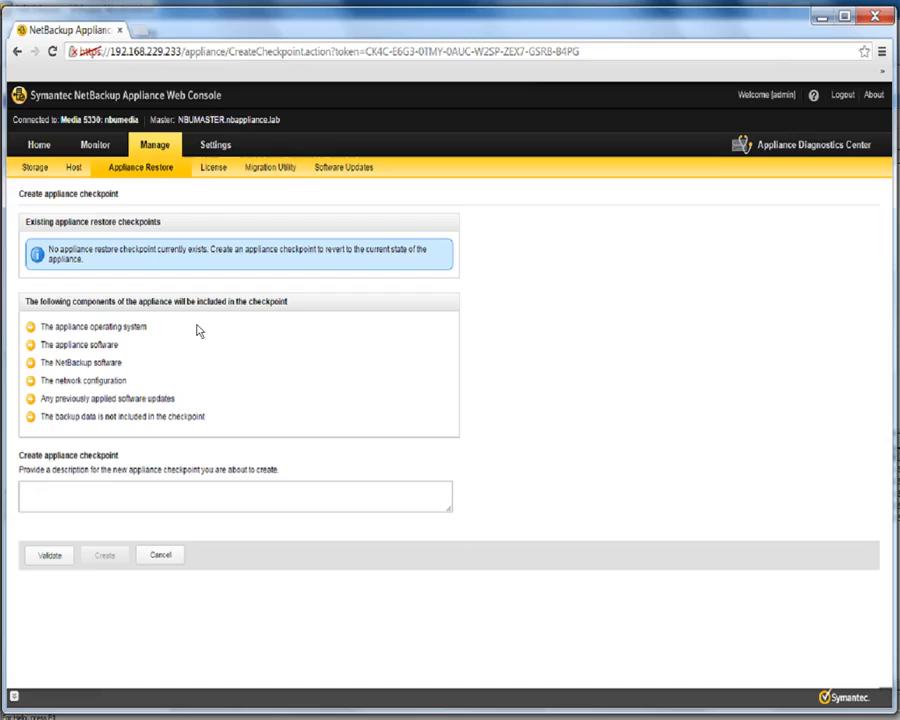
{"action": "left_click", "coordinate": [212, 505]}
Enter the description 'NetBackup Appliance 5330 manual checkpoint after Initial configuration' and validate the checkpoint
{"action": "type", "text": "NetBackup Appliance "}
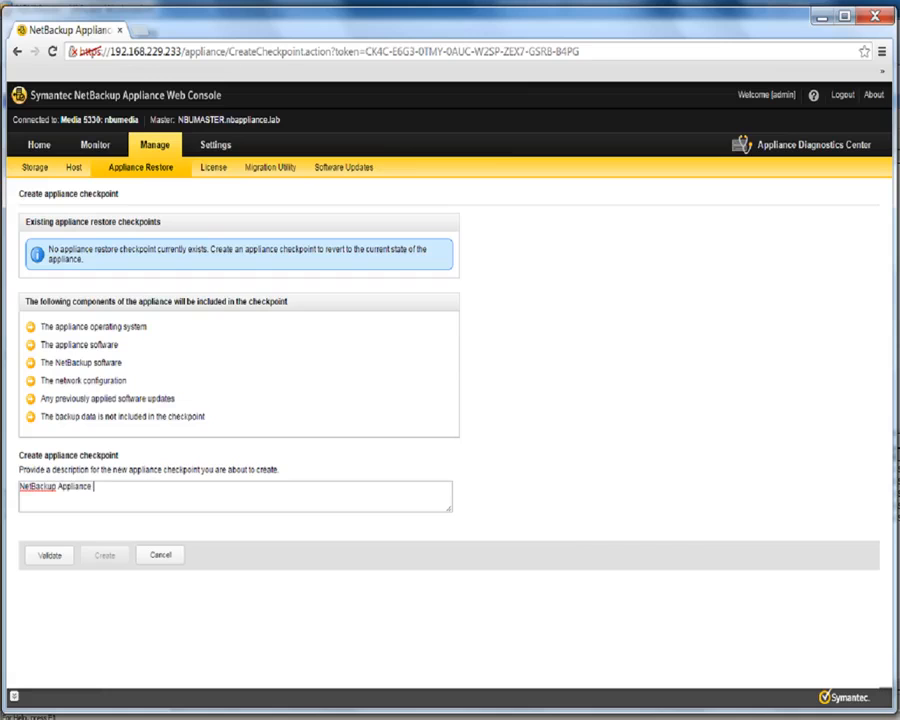
{"action": "type", "text": "5330 User Checkpoint"}
{"action": "key", "text": "Left"}
{"action": "key", "text": "Left"}
{"action": "key", "text": "Left"}
{"action": "key", "text": "Left"}
{"action": "key", "text": "Left"}
{"action": "key", "text": "Left"}
{"action": "key", "text": "Left"}
{"action": "key", "text": "Left"}
{"action": "key", "text": "Left"}
{"action": "key", "text": "BackSpace"}
{"action": "key", "text": "BackSpace"}
{"action": "key", "text": "BackSpace"}
{"action": "key", "text": "BackSpace"}
{"action": "key", "text": "BackSpace"}
{"action": "key", "text": "BackSpace"}
{"action": "type", "text": "manual c"}
{"action": "key", "text": "End"}
{"action": "type", "text": "after Initial c"}
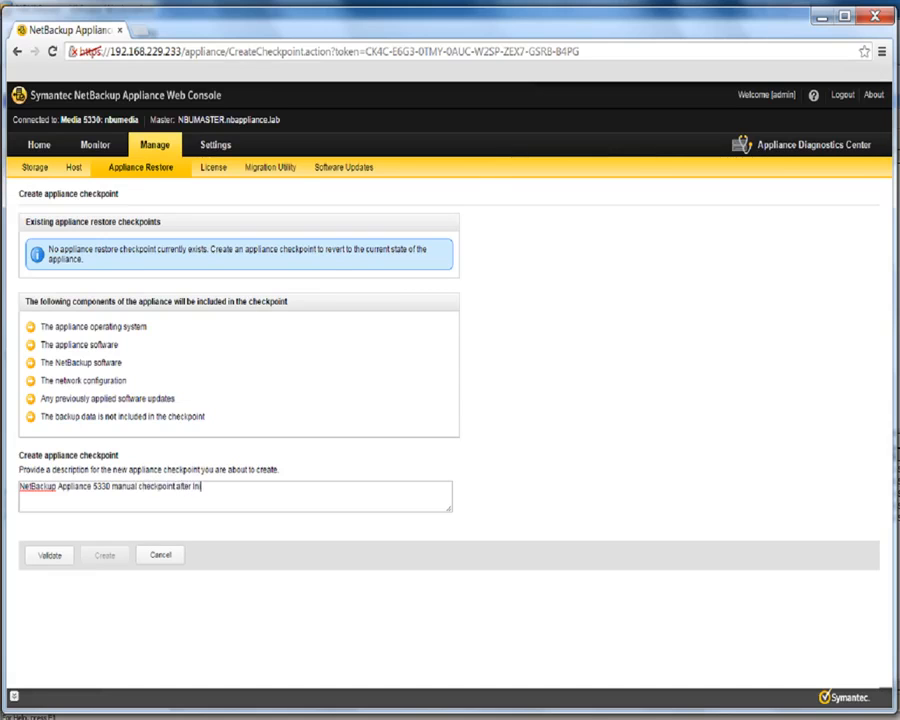
{"action": "type", "text": "onfiguration"}
{"action": "left_click", "coordinate": [60, 556]}
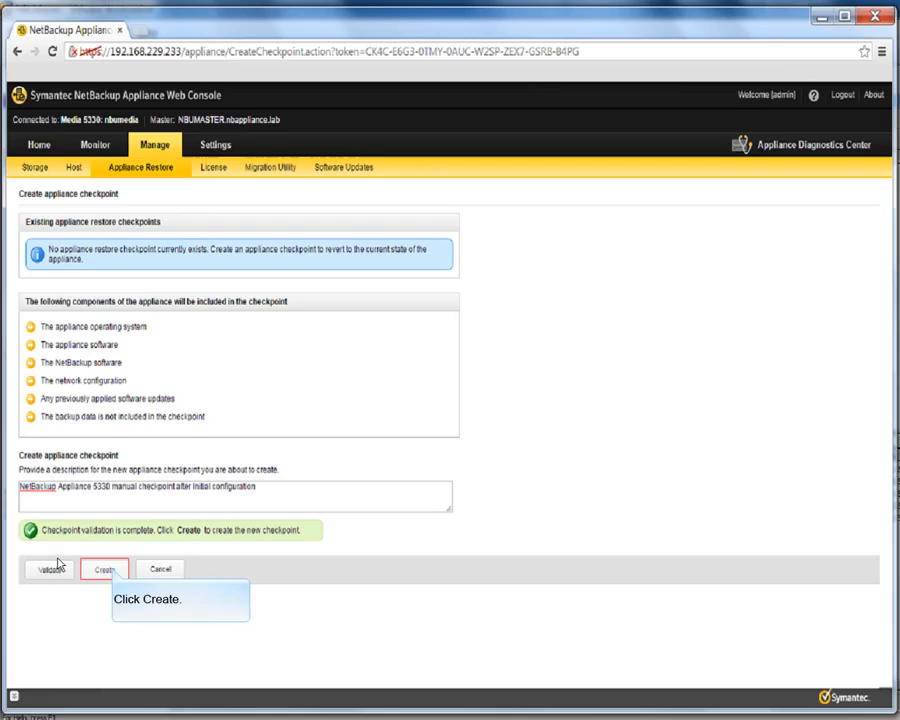
Create the checkpoint on host nbumedia and confirm, letting it reach 100% SUCCESS
{"action": "left_click", "coordinate": [110, 568]}
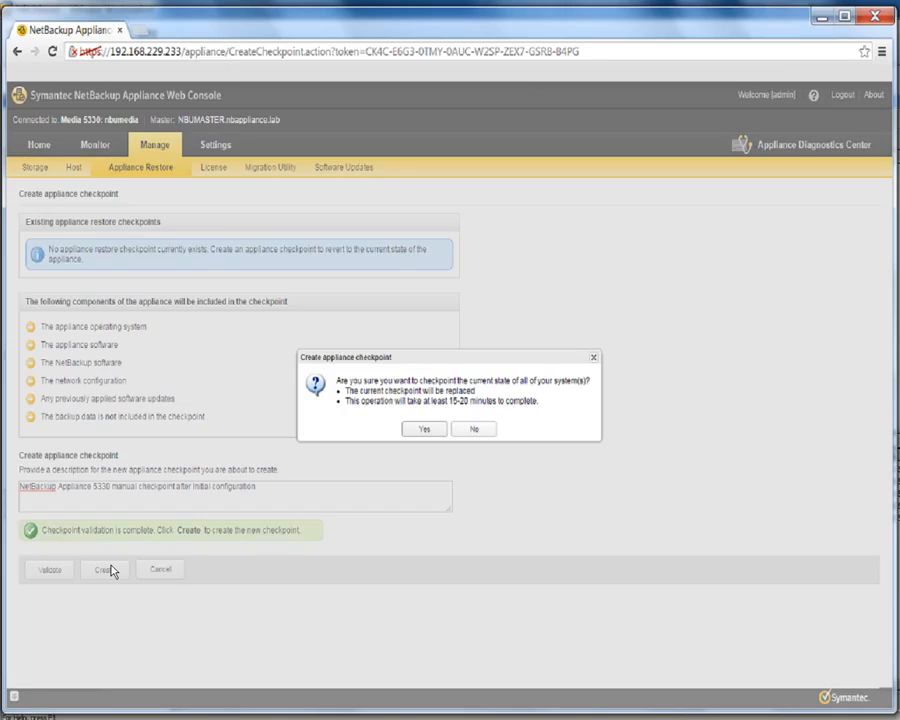
{"action": "left_click", "coordinate": [425, 429]}
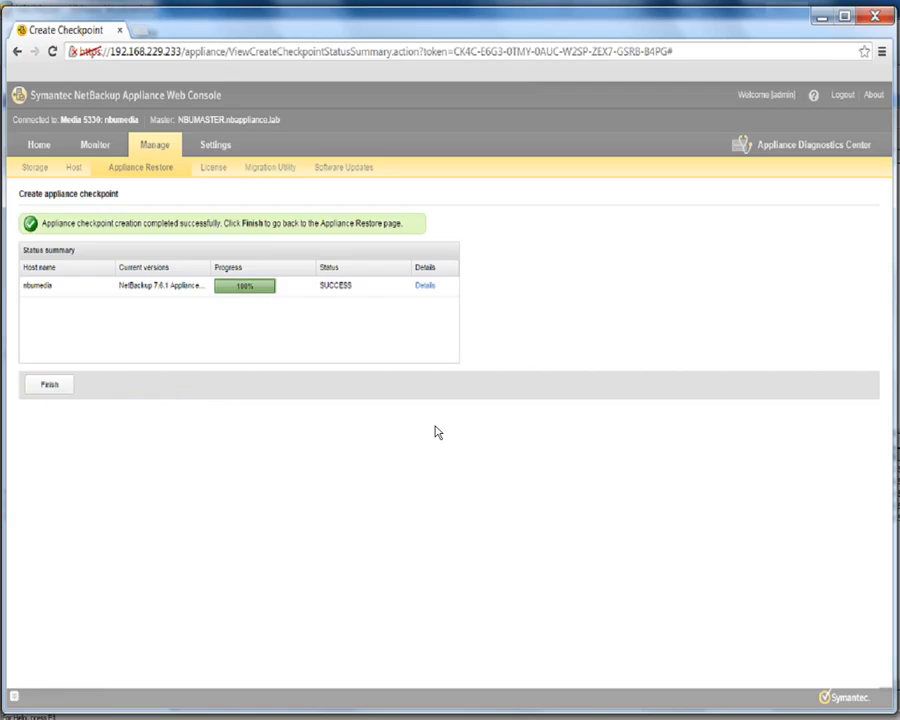
Finish the checkpoint status summary to leave the creation wizard
{"action": "left_click", "coordinate": [52, 387]}
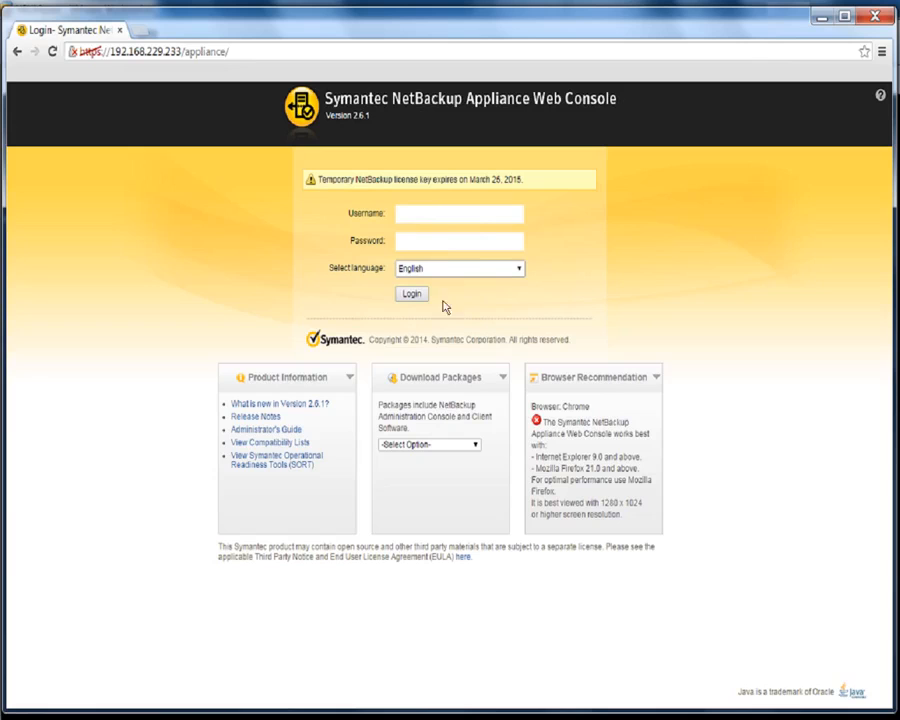
Log back in as admin with the account password to return to the Home dashboard
{"action": "left_click", "coordinate": [481, 217]}
{"action": "type", "text": "admin"}
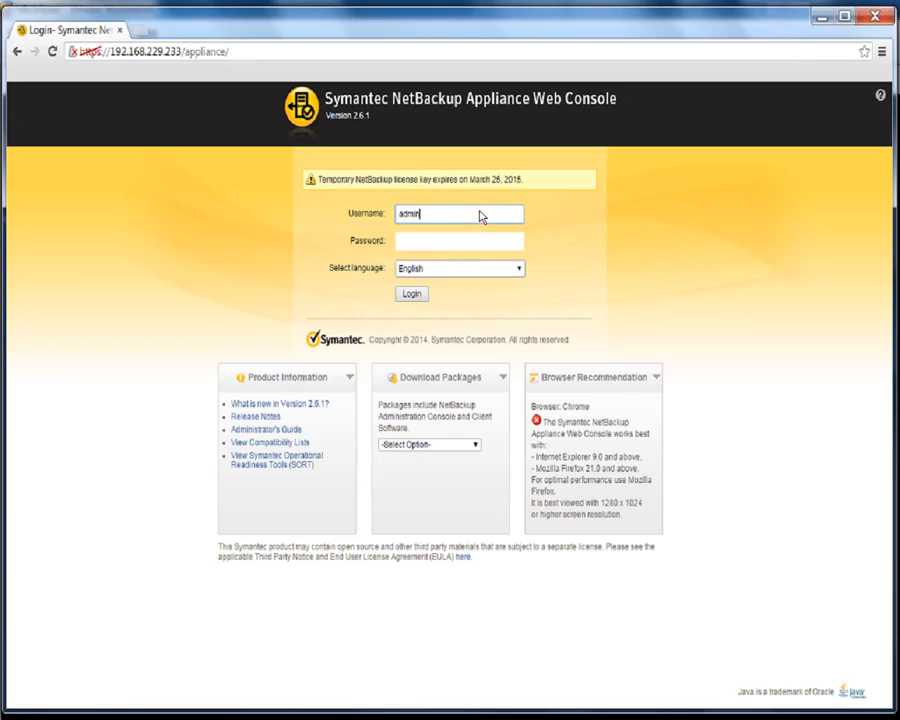
{"action": "key", "text": "Tab"}
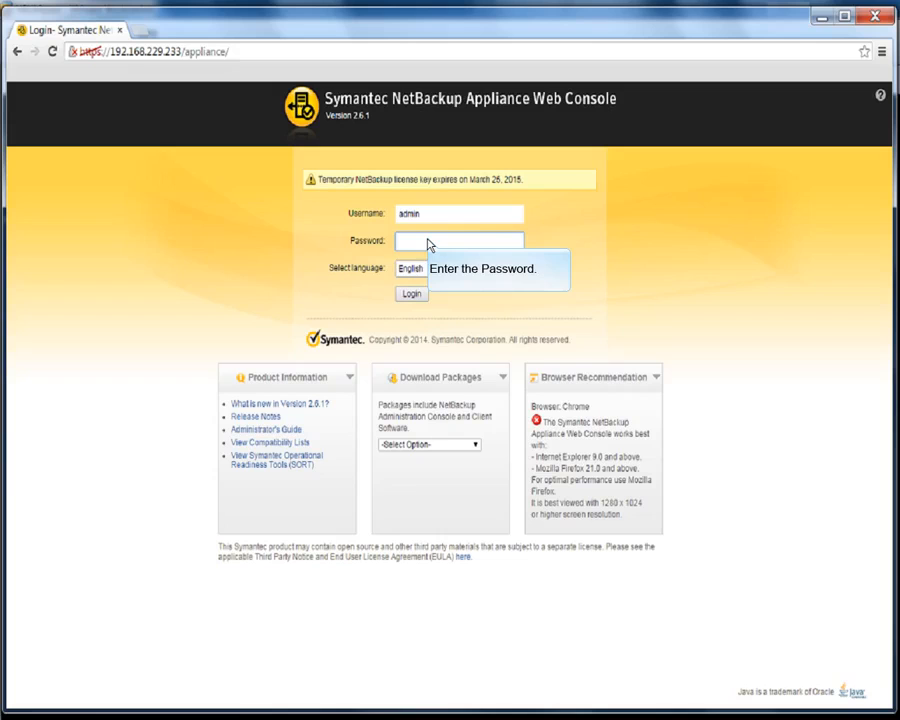
{"action": "type", "text": "P@ss"}
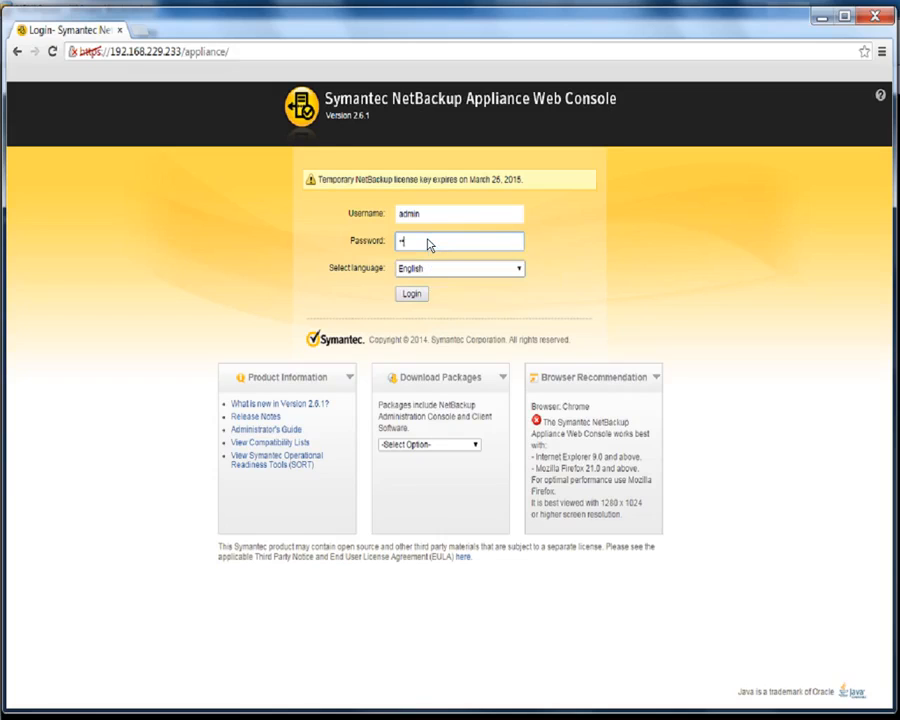
{"action": "type", "text": "w0rd"}
{"action": "left_click", "coordinate": [414, 296]}
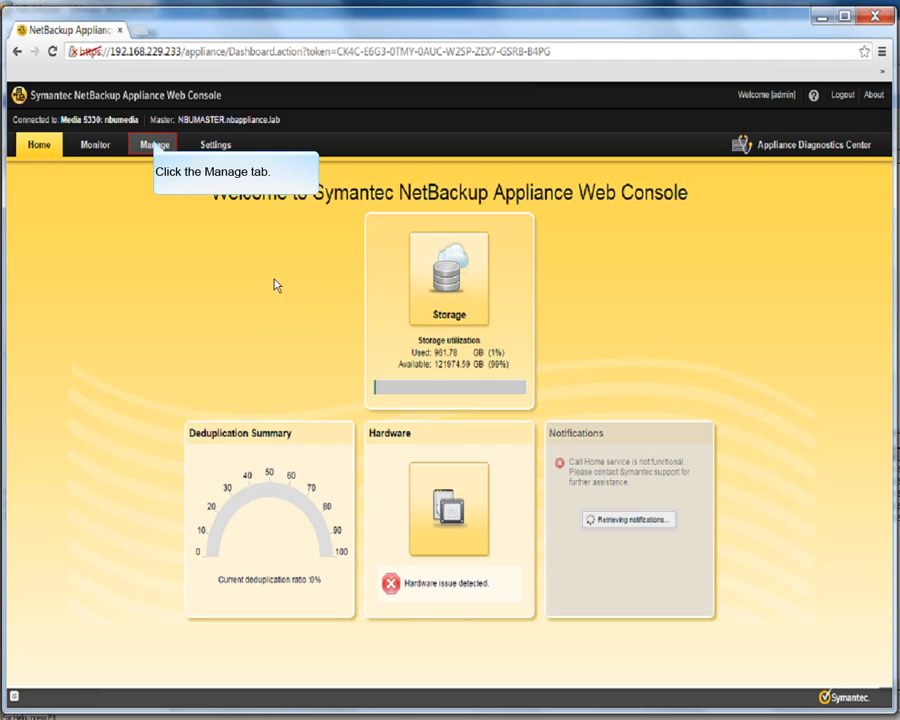
Open the Appliance Rollback page under Manage > Appliance Restore
{"action": "left_click", "coordinate": [155, 145]}
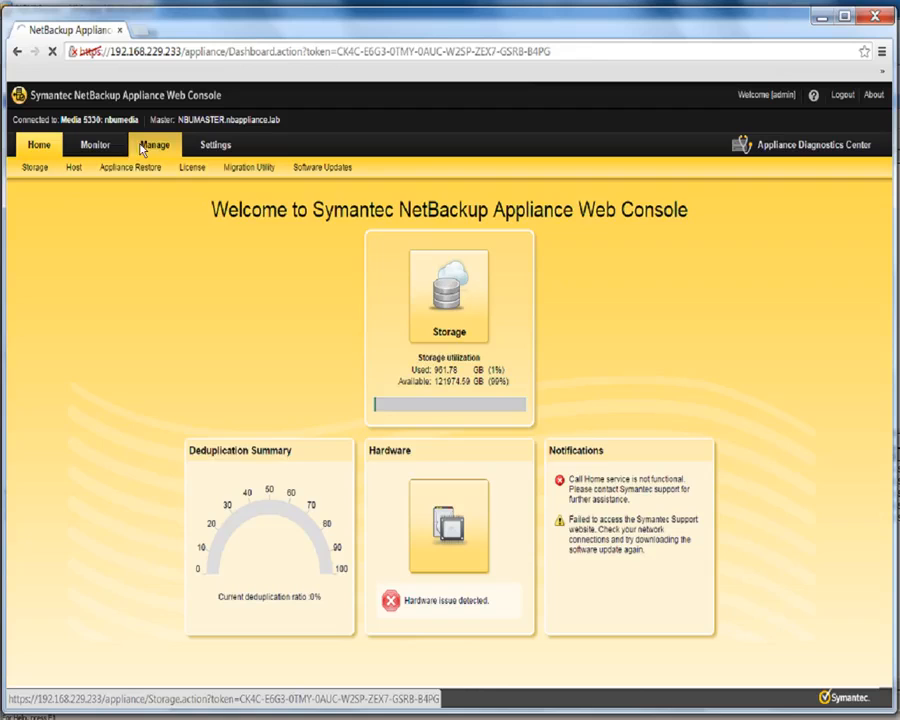
{"action": "left_click", "coordinate": [134, 168]}
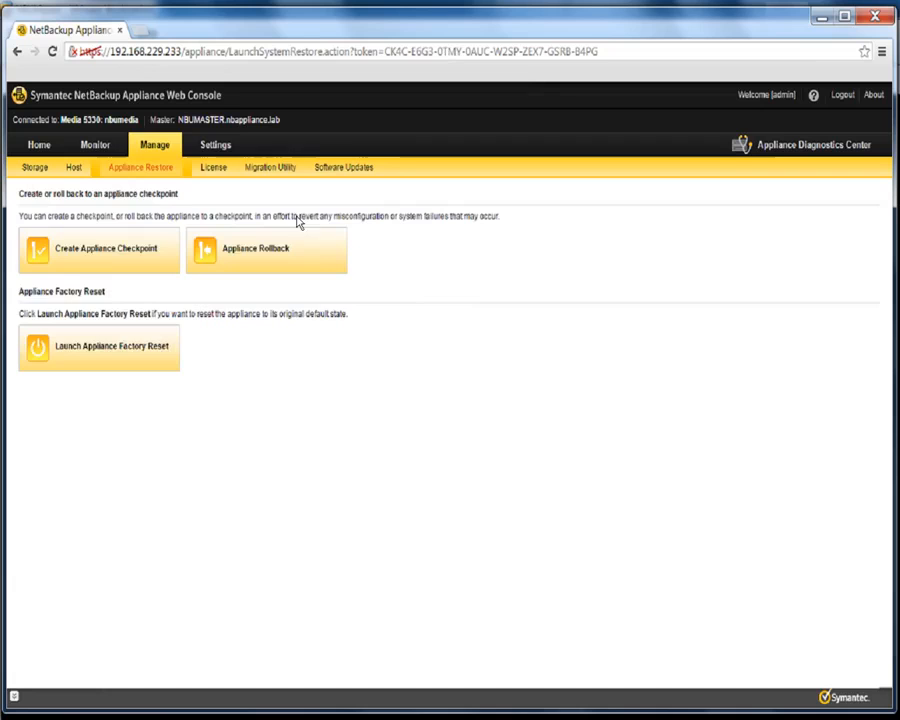
{"action": "left_click", "coordinate": [310, 262]}
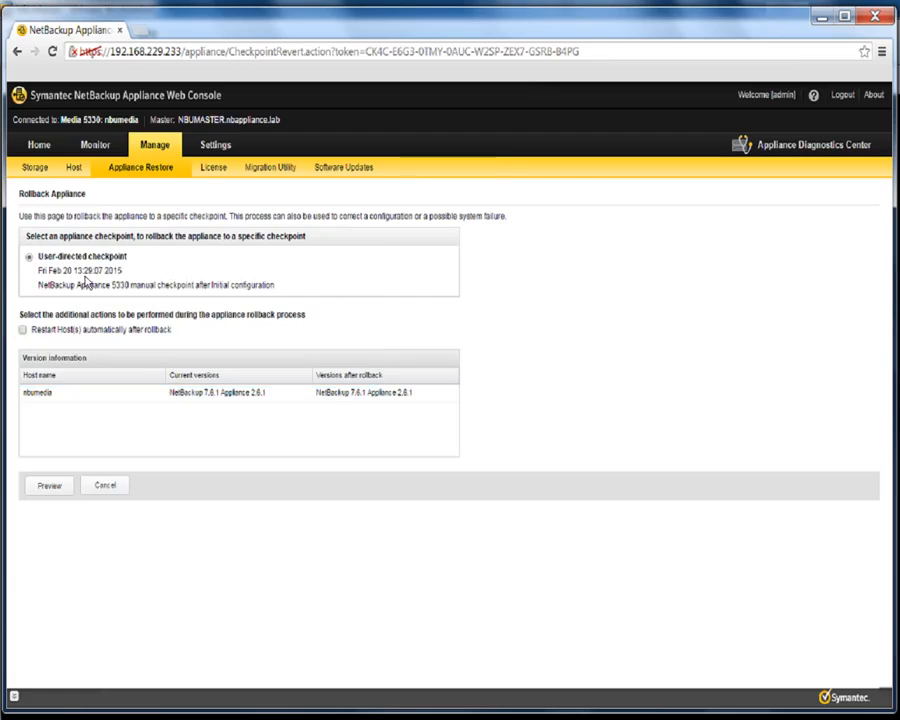
Tick Restart Host(s) automatically after rollback
{"action": "left_click", "coordinate": [23, 330]}
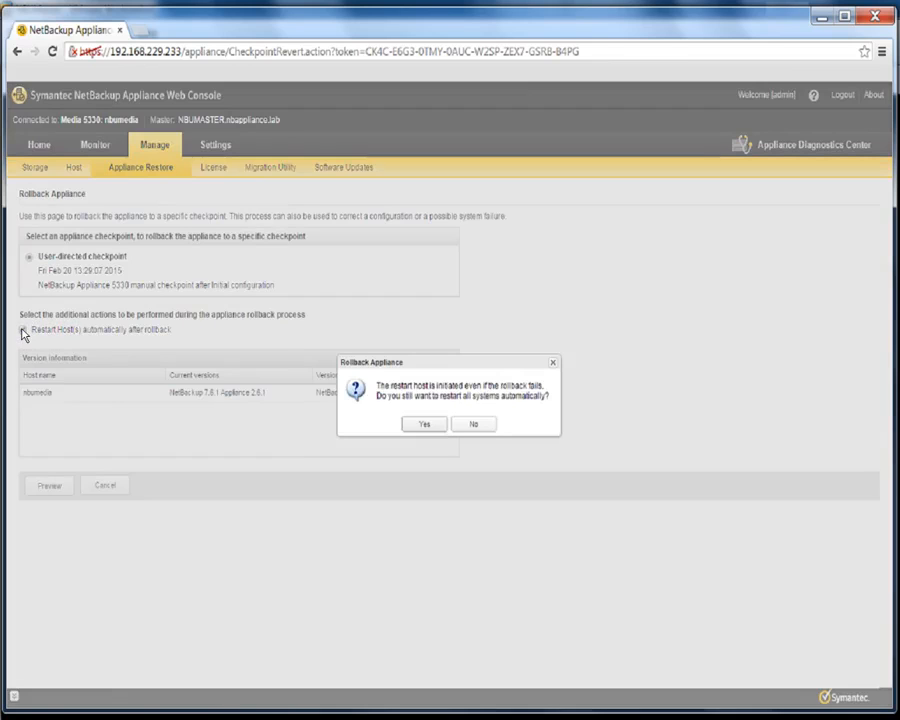
Accept restarting hosts even if rollback fails, and preview the components to be rolled back
{"action": "left_click", "coordinate": [427, 424]}
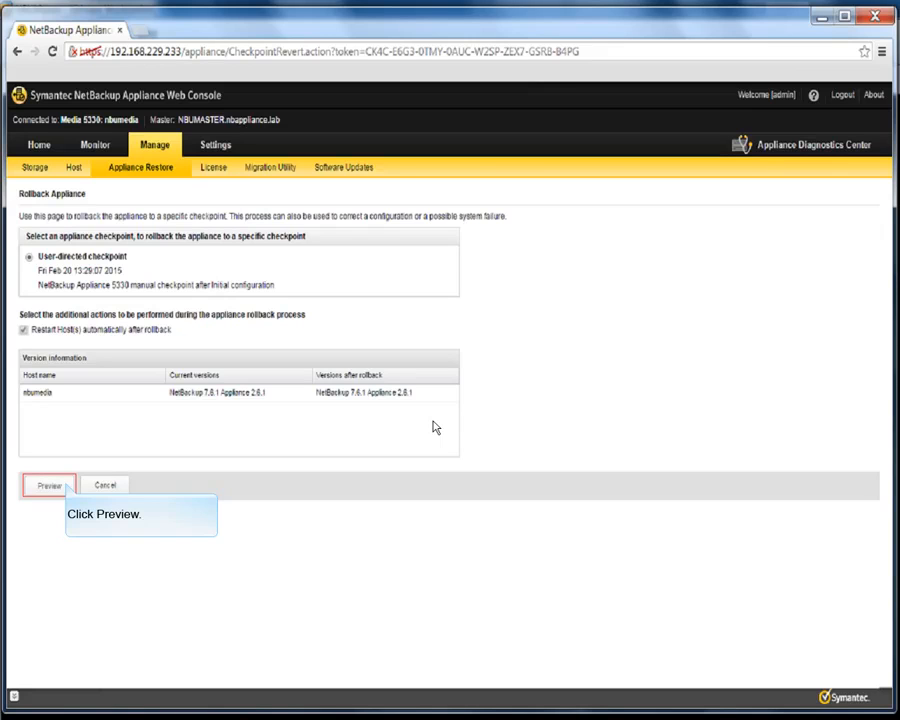
{"action": "left_click", "coordinate": [52, 486]}
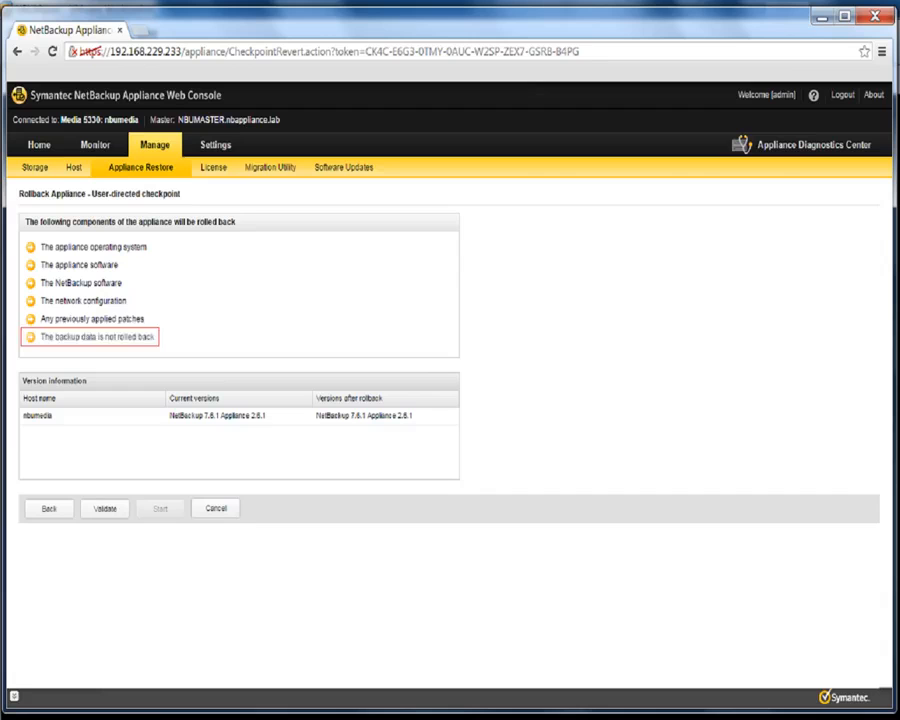
Validate the user-directed checkpoint and start the rollback
{"action": "left_click", "coordinate": [105, 508]}
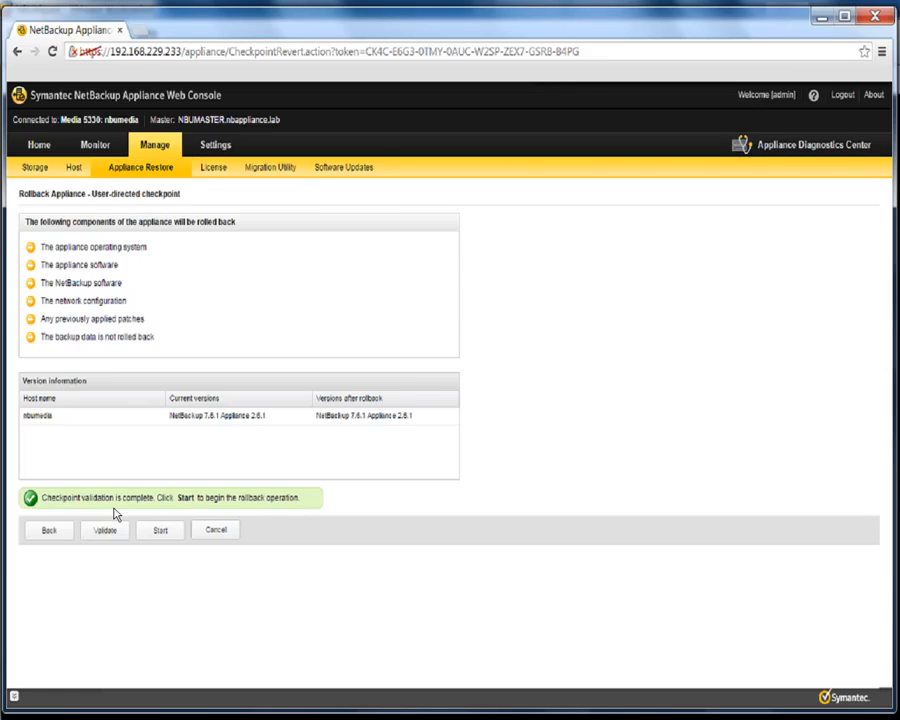
{"action": "left_click", "coordinate": [161, 530]}
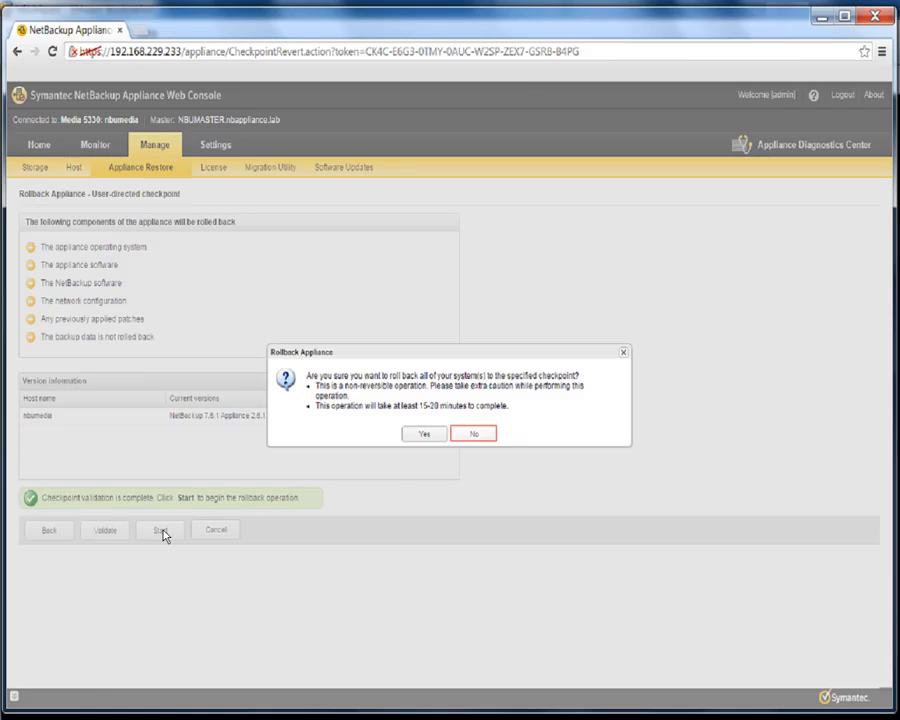
Confirm the rollback to the user-directed checkpoint and, once it reports SUCCESS, restart the systems
{"action": "left_click", "coordinate": [424, 433]}
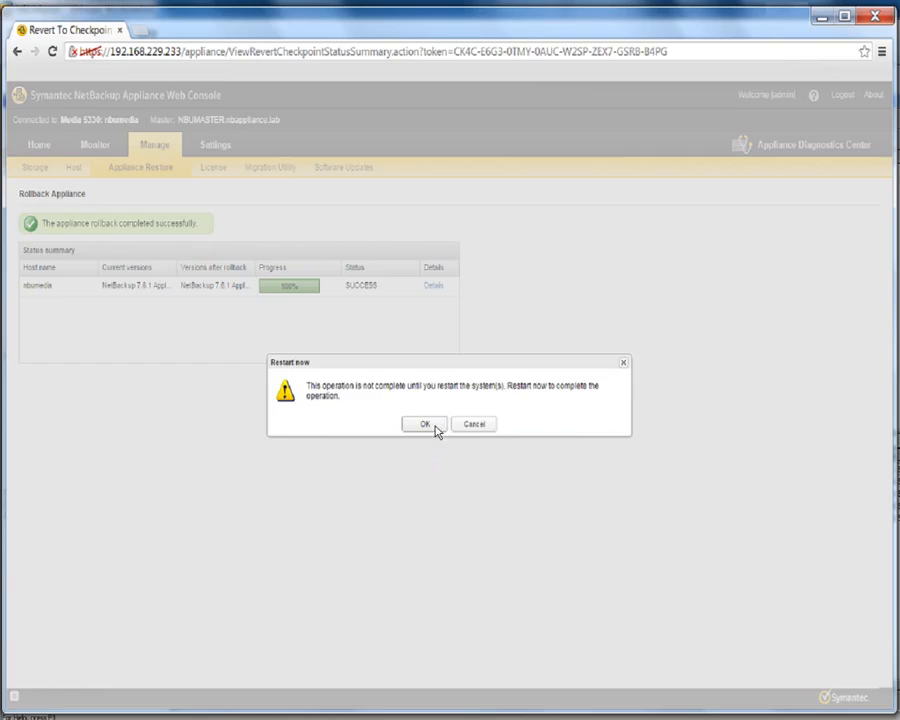
{"action": "left_click", "coordinate": [425, 424]}
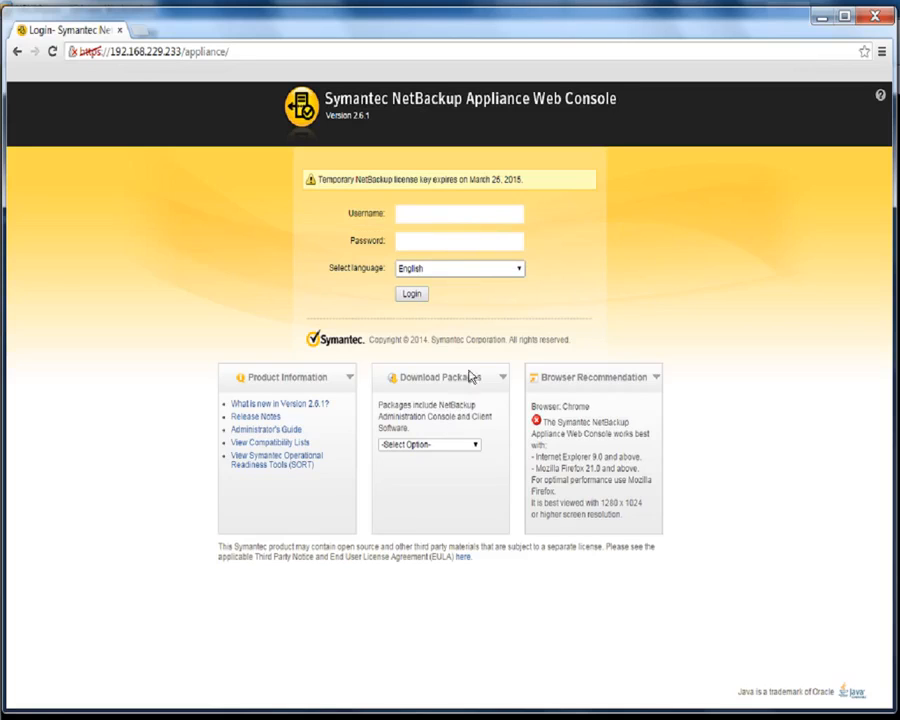
Enter the administrator username on the reappeared login page
{"action": "left_click", "coordinate": [482, 217]}
{"action": "type", "text": "admin"}
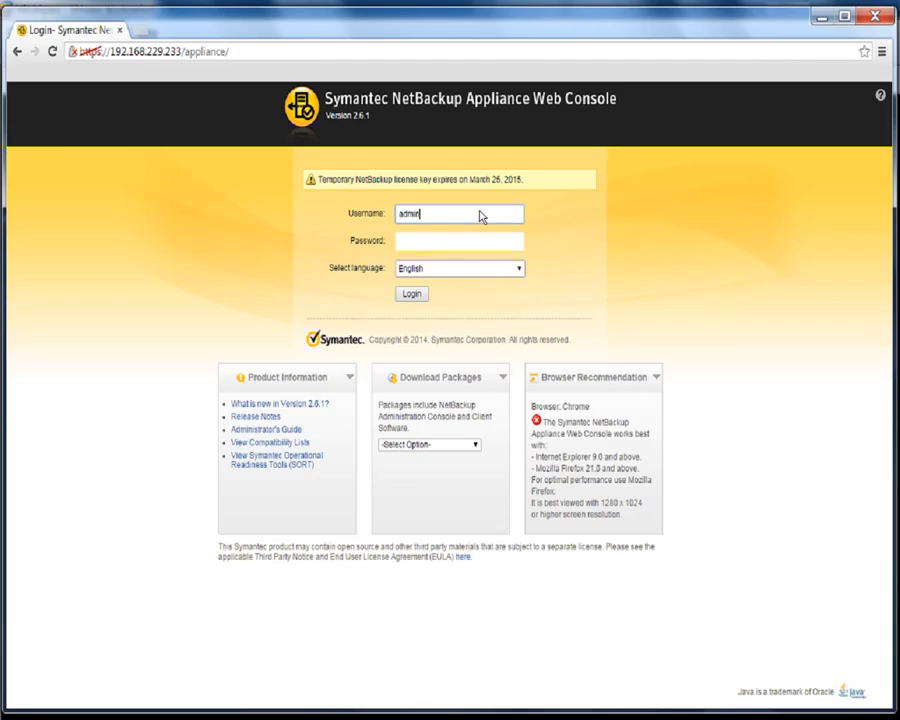
Enter the administrator password and log in to reach the Home dashboard
{"action": "left_click", "coordinate": [428, 245]}
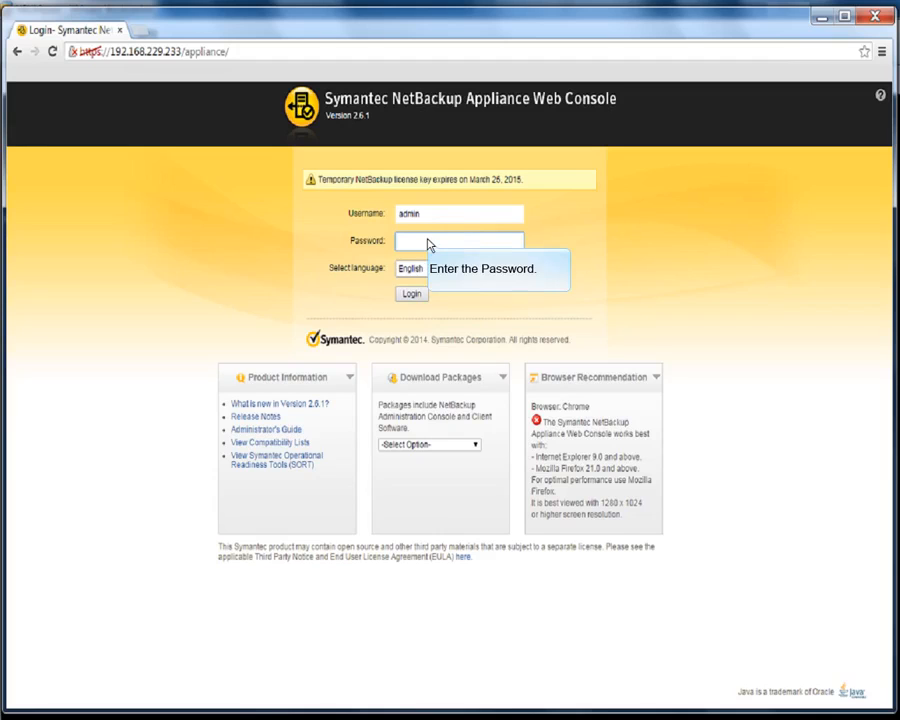
{"action": "type", "text": "P@ssw0rd"}
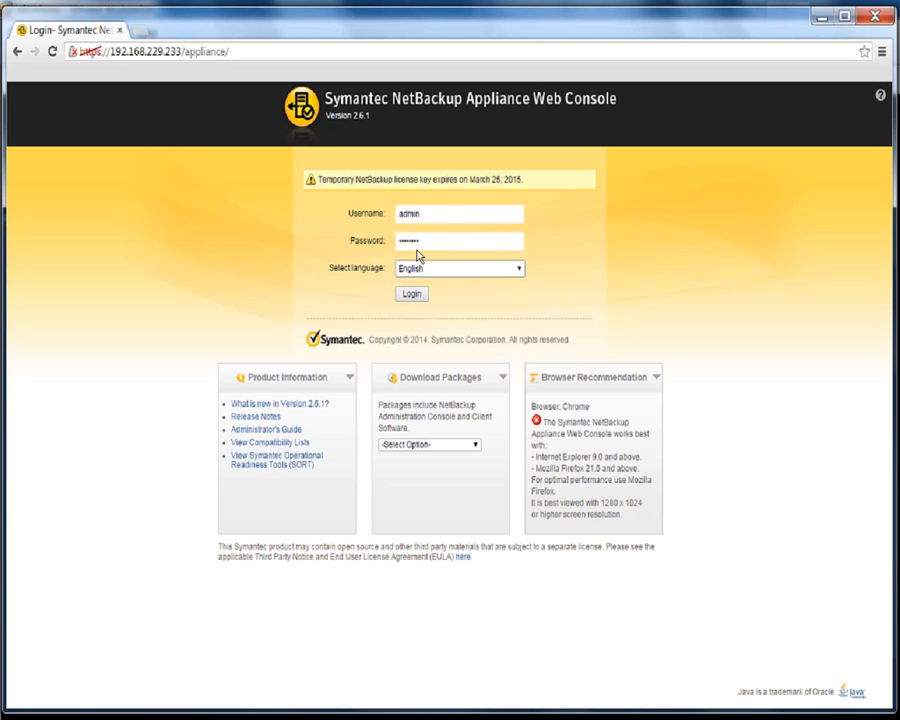
{"action": "left_click", "coordinate": [413, 294]}
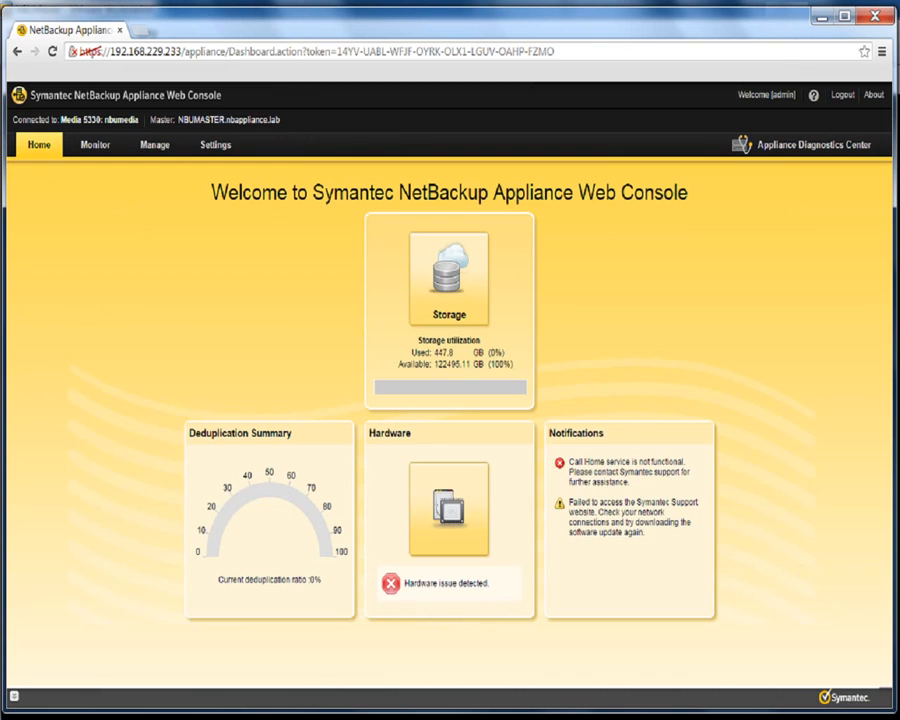